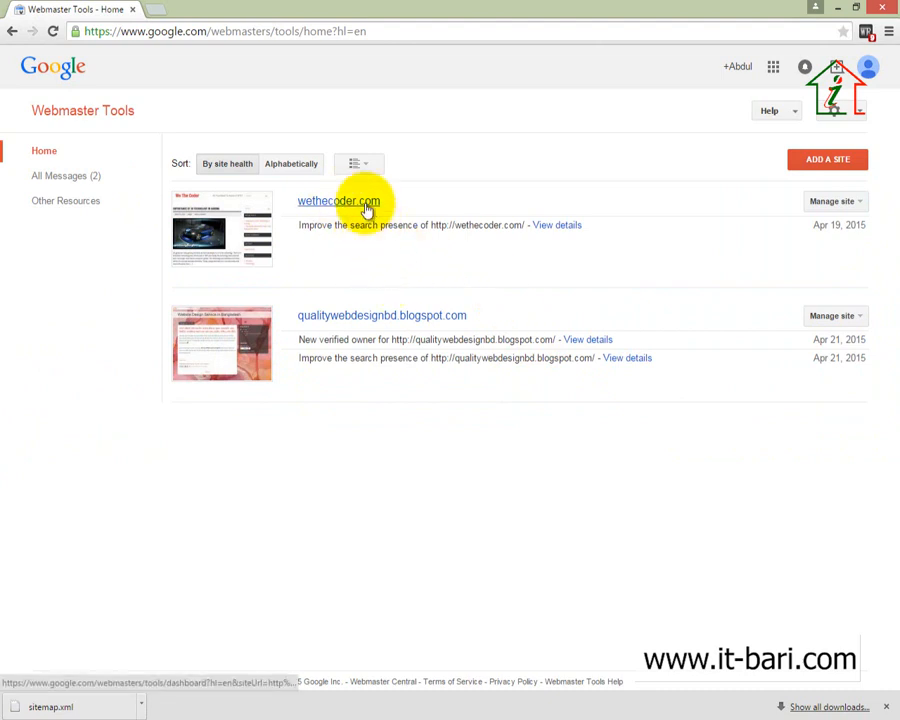
# - Open the wethecoder.com dashboard and review its crawl errors, search queries and sitemaps status
pyautogui.click(366, 205)
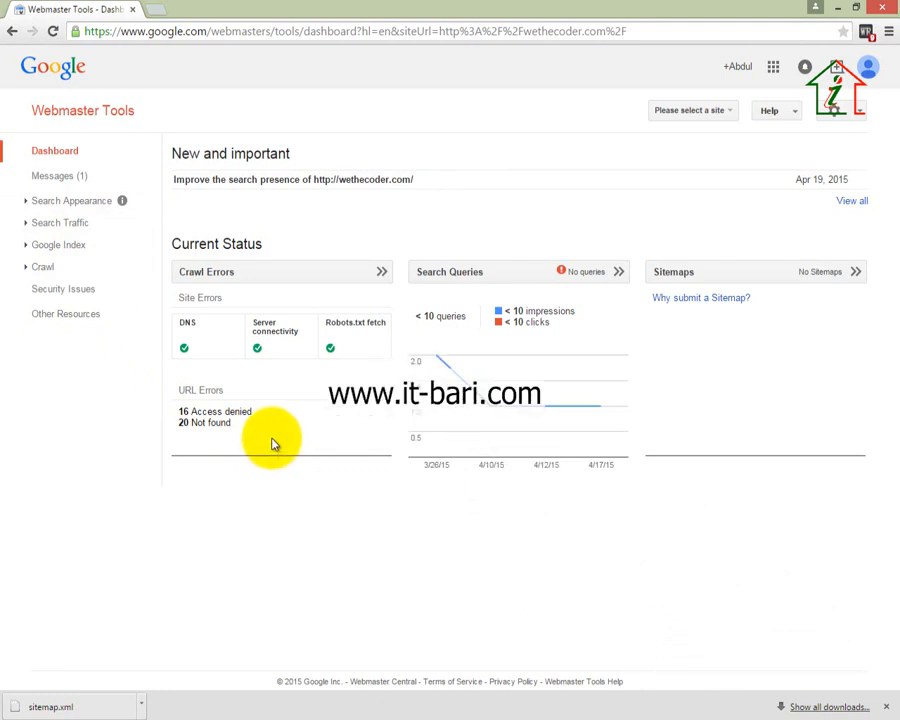
pyautogui.moveTo(131, 229)
pyautogui.mouseDown()
pyautogui.moveTo(563, 508)
pyautogui.moveTo(645, 527)
pyautogui.moveTo(635, 541)
pyautogui.mouseUp()
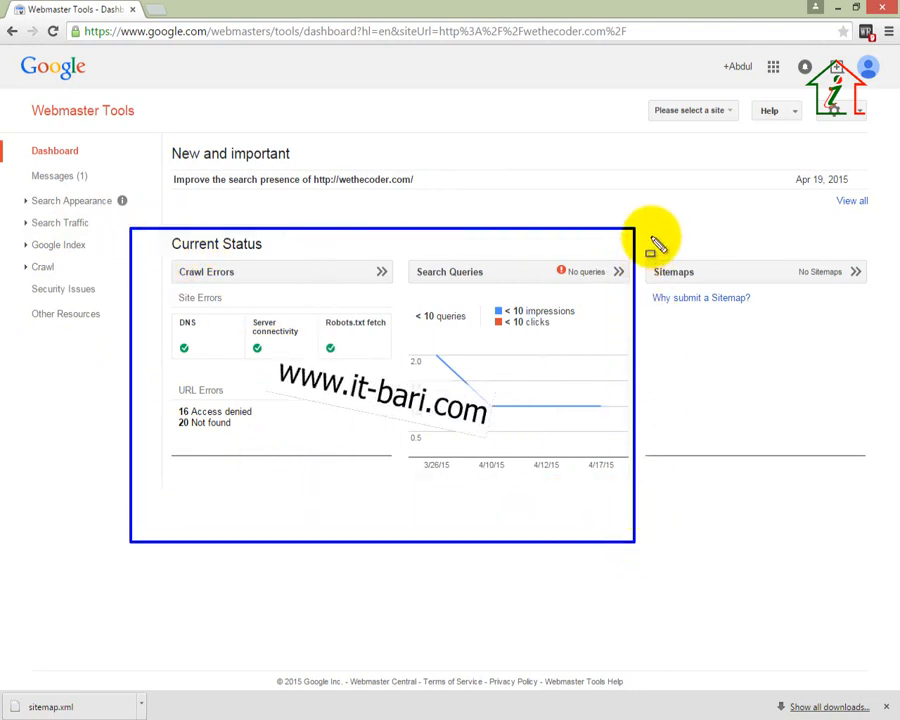
pyautogui.moveTo(643, 229)
pyautogui.mouseDown()
pyautogui.moveTo(779, 458)
pyautogui.moveTo(870, 518)
pyautogui.moveTo(897, 553)
pyautogui.moveTo(884, 542)
pyautogui.mouseUp()
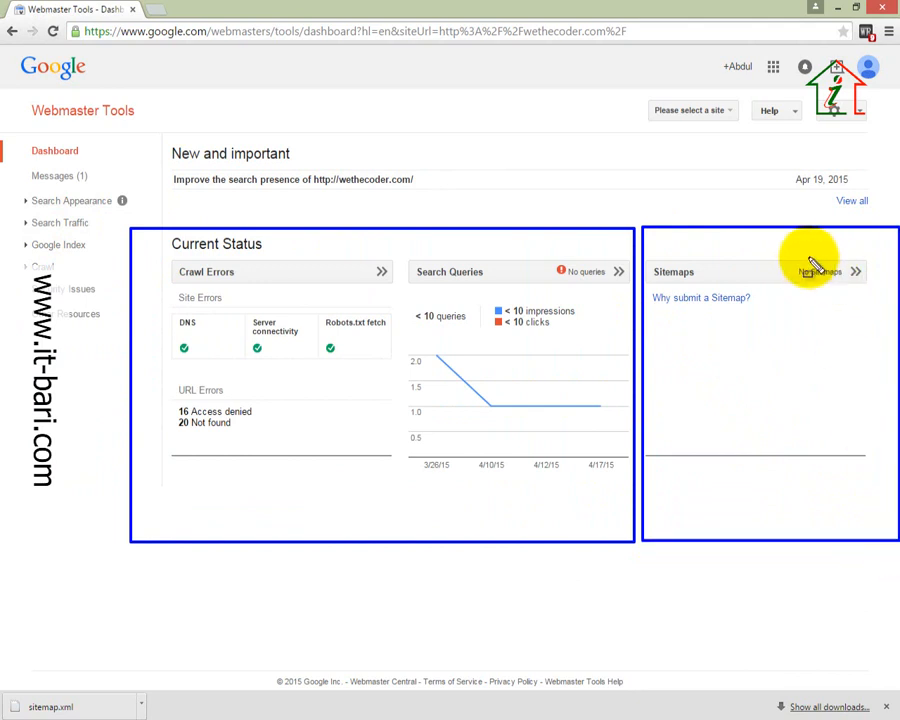
pyautogui.moveTo(785, 247)
pyautogui.mouseDown()
pyautogui.moveTo(815, 298)
pyautogui.moveTo(872, 305)
pyautogui.mouseUp()
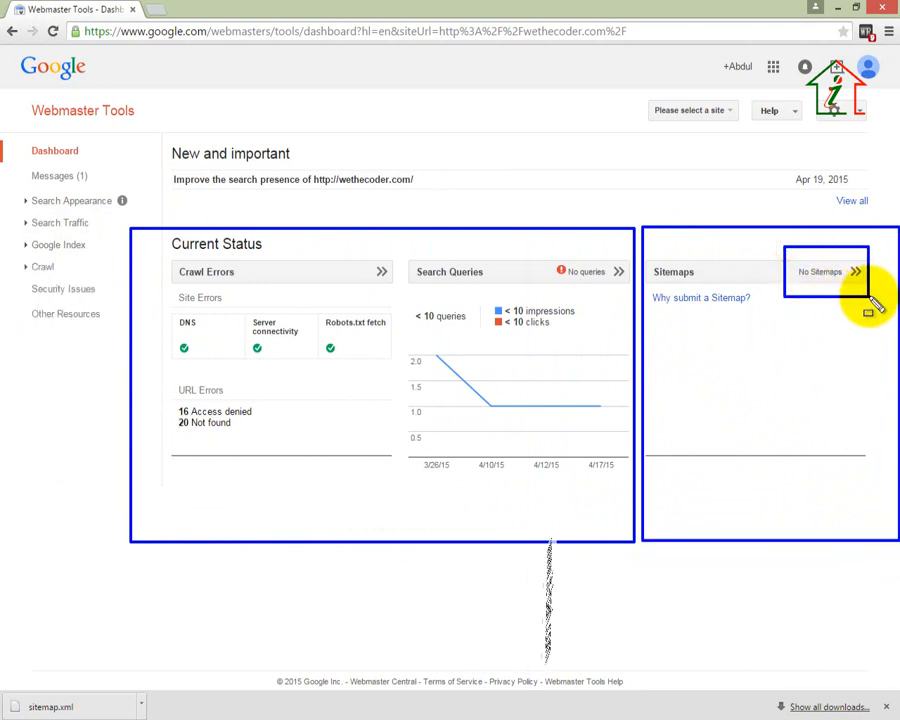
pyautogui.press('Escape')
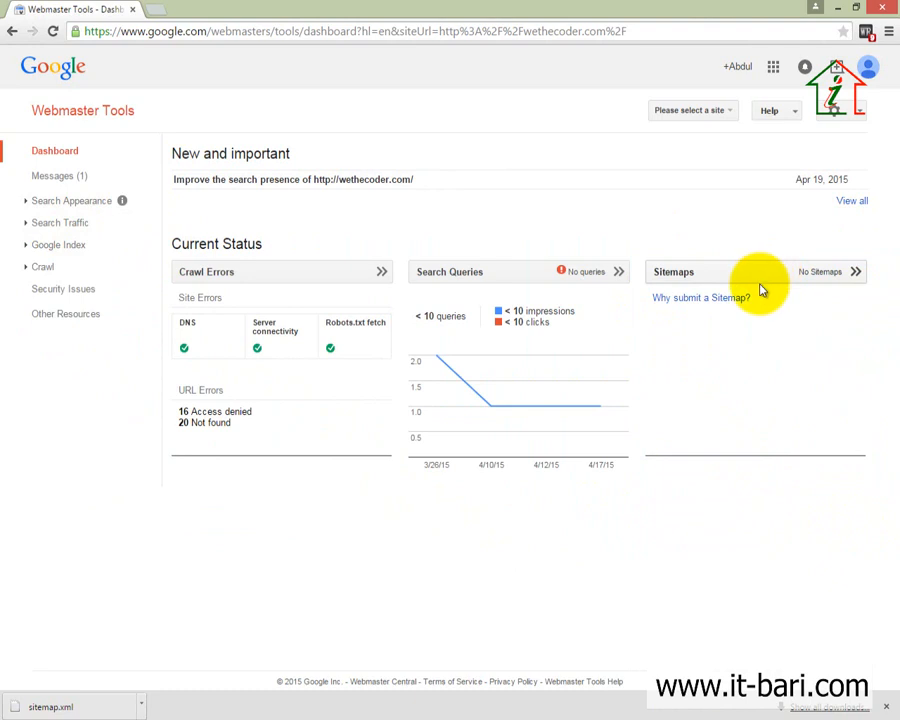
# - Open the sitemap list of wethecoder.com and start adding a new sitemap
pyautogui.click(828, 275)
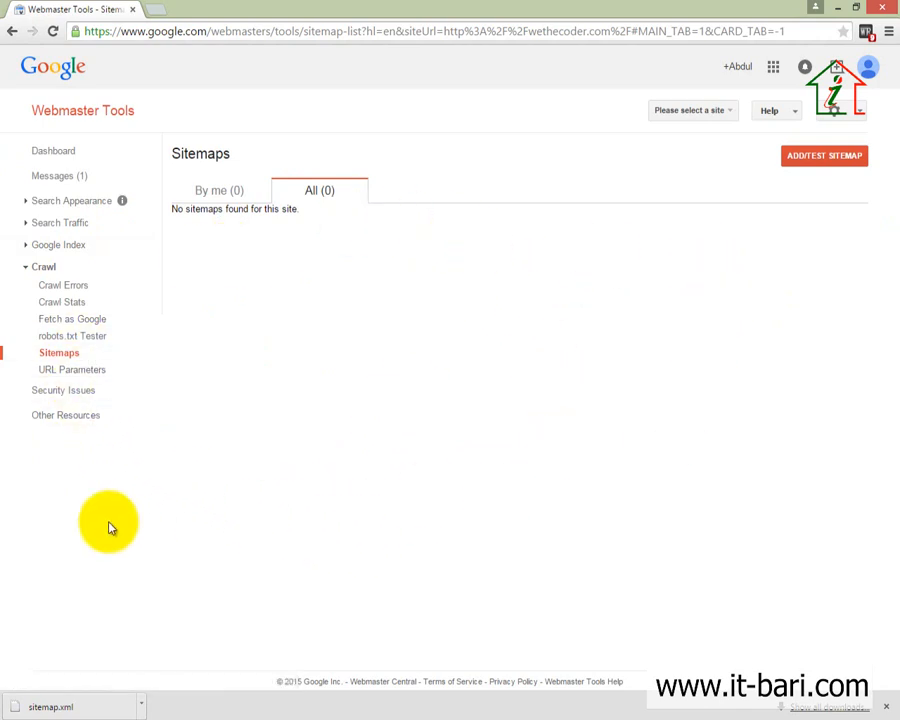
pyautogui.click(816, 162)
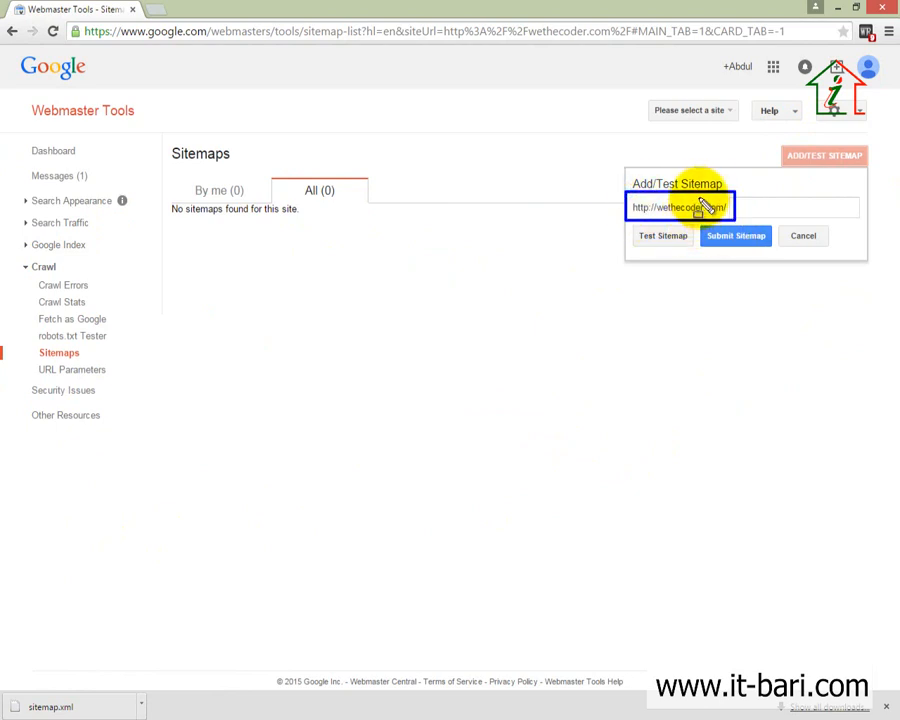
pyautogui.click(735, 212)
pyautogui.write('s')
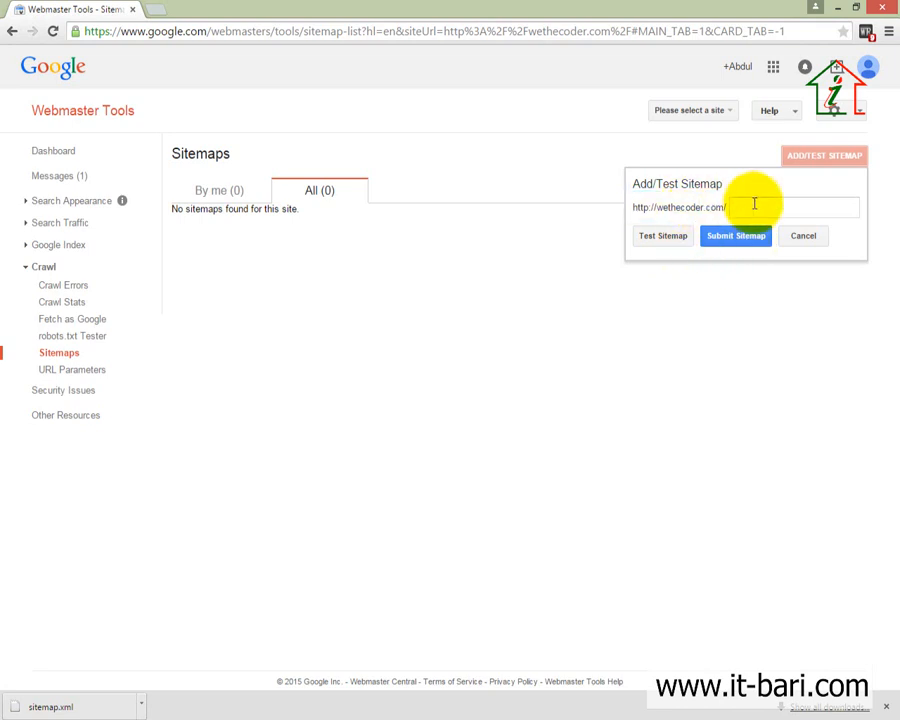
pyautogui.click(752, 204)
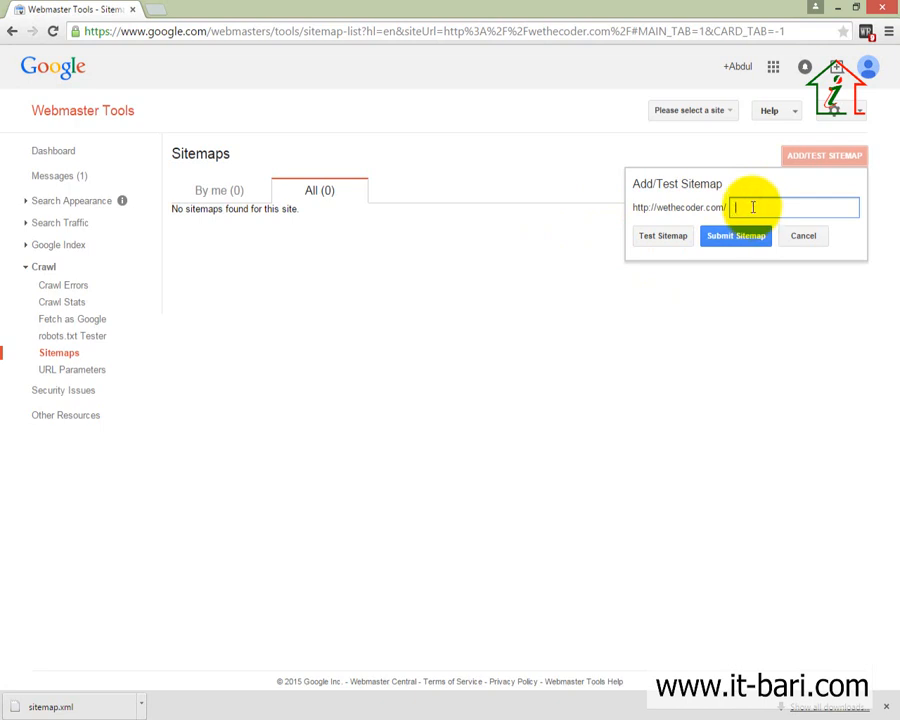
# - Enter sitemap.xml as the sitemap path using the English (United States) keyboard layout and submit it
pyautogui.write('sit')
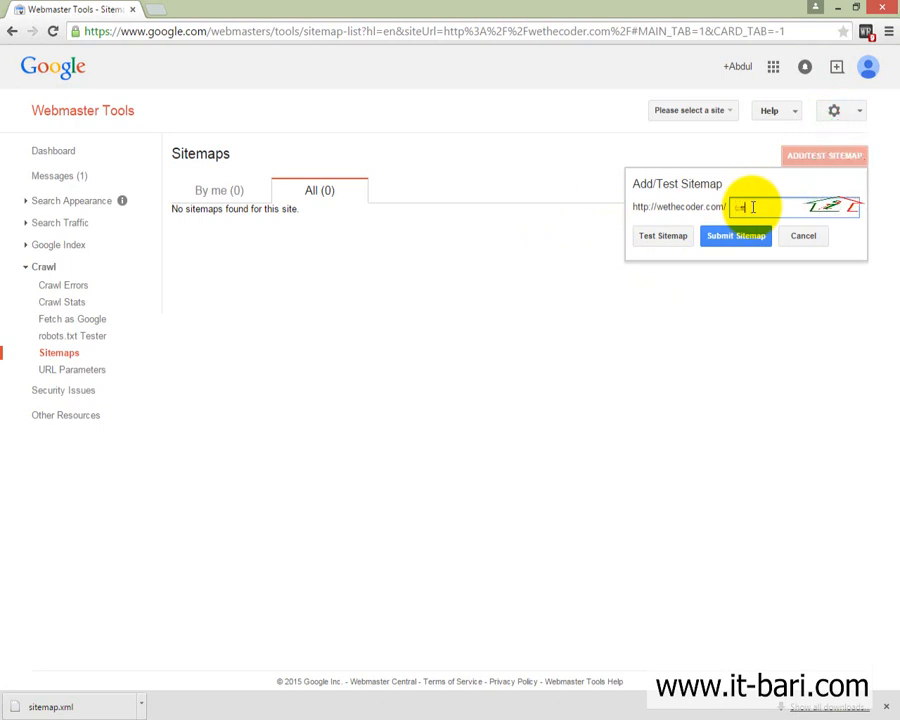
pyautogui.press('BackSpace')
pyautogui.press('super+space')
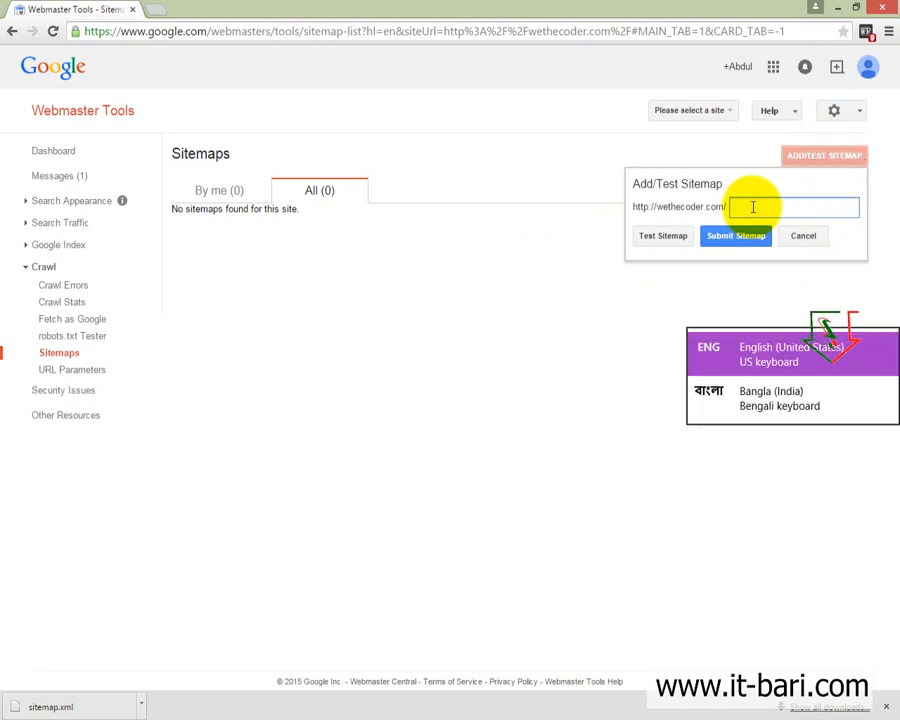
pyautogui.write('site')
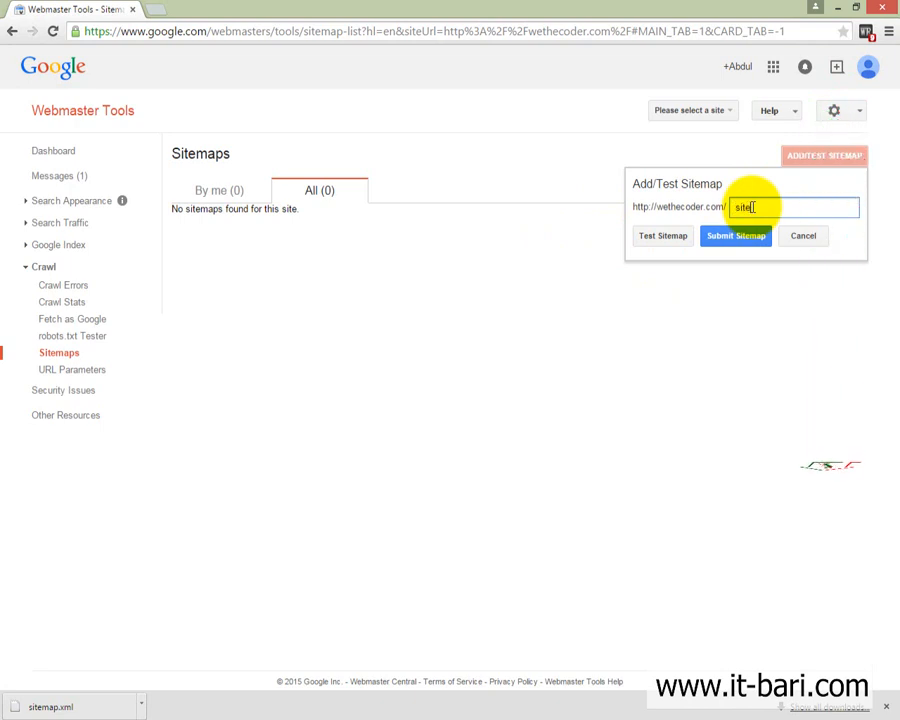
pyautogui.write('map.xml')
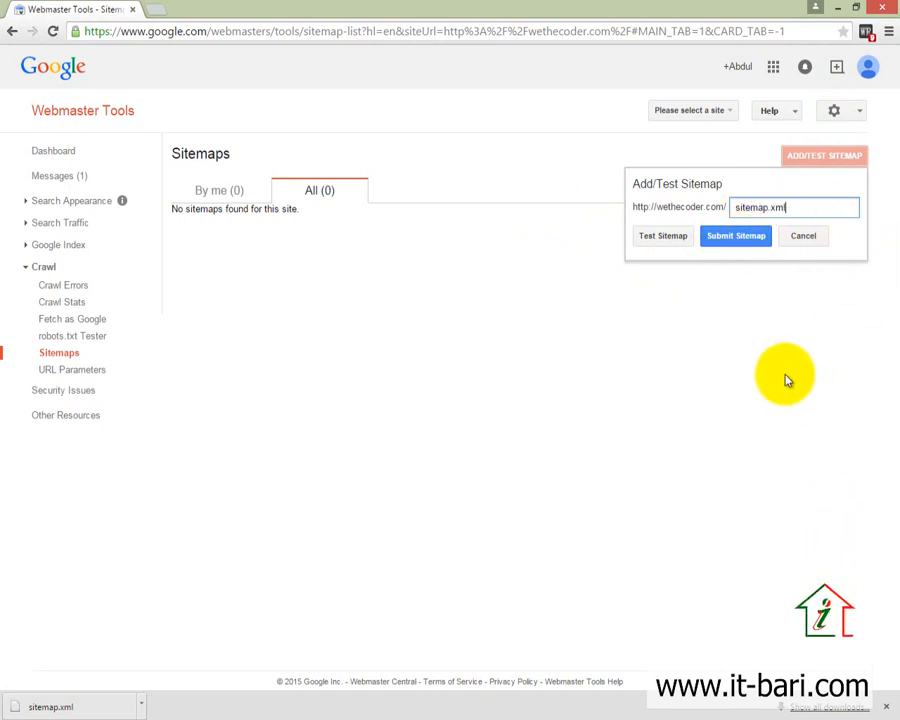
pyautogui.click(731, 237)
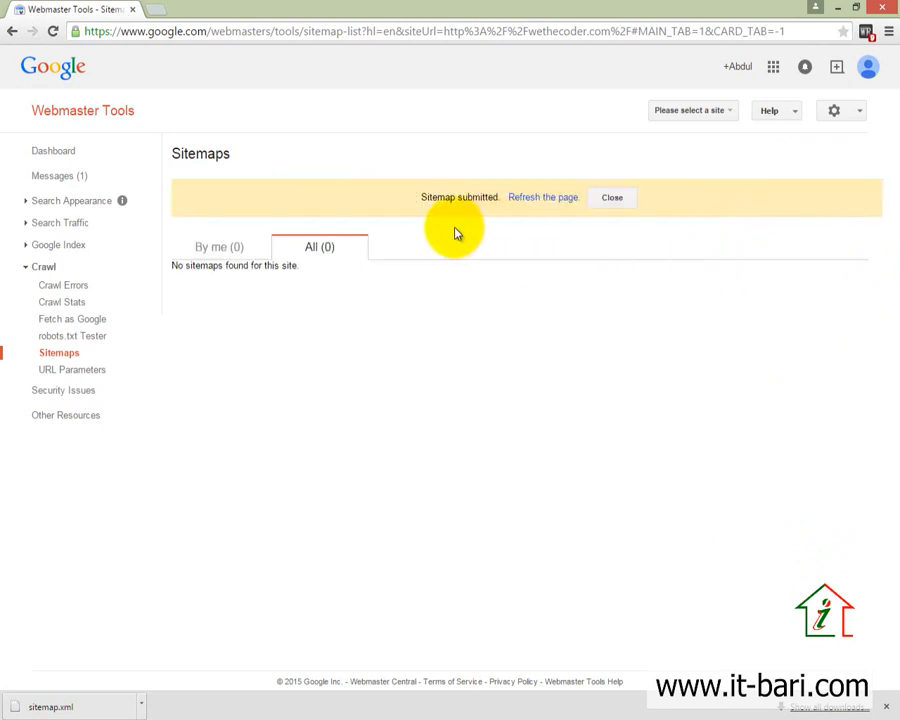
# - Check the submission notice and refresh the sitemap list of wethecoder.com
pyautogui.moveTo(412, 197); pyautogui.dragTo(482, 204)
pyautogui.click(496, 224)
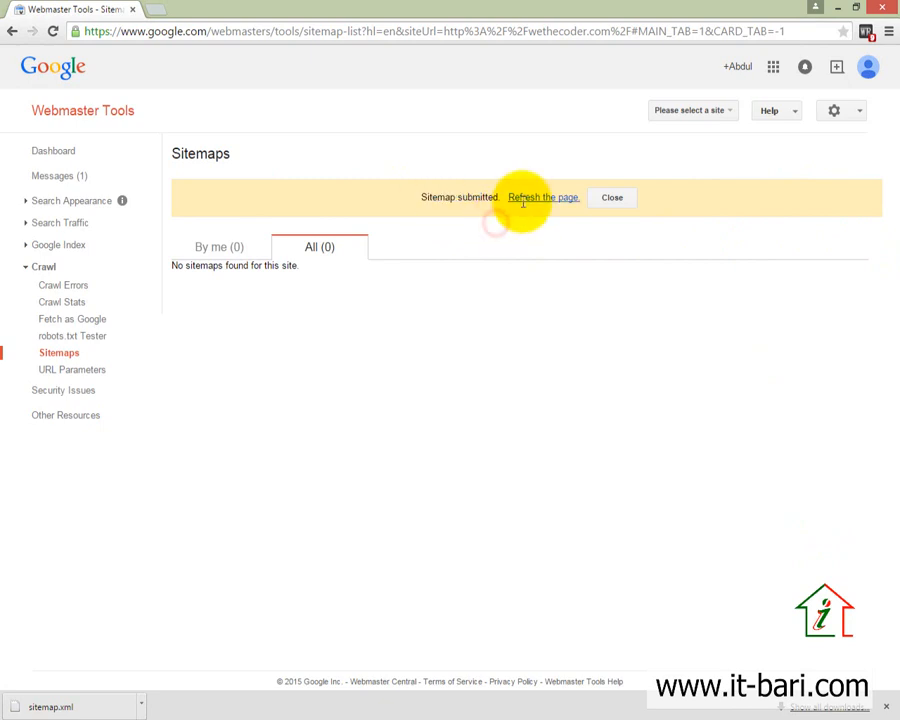
pyautogui.click(522, 199)
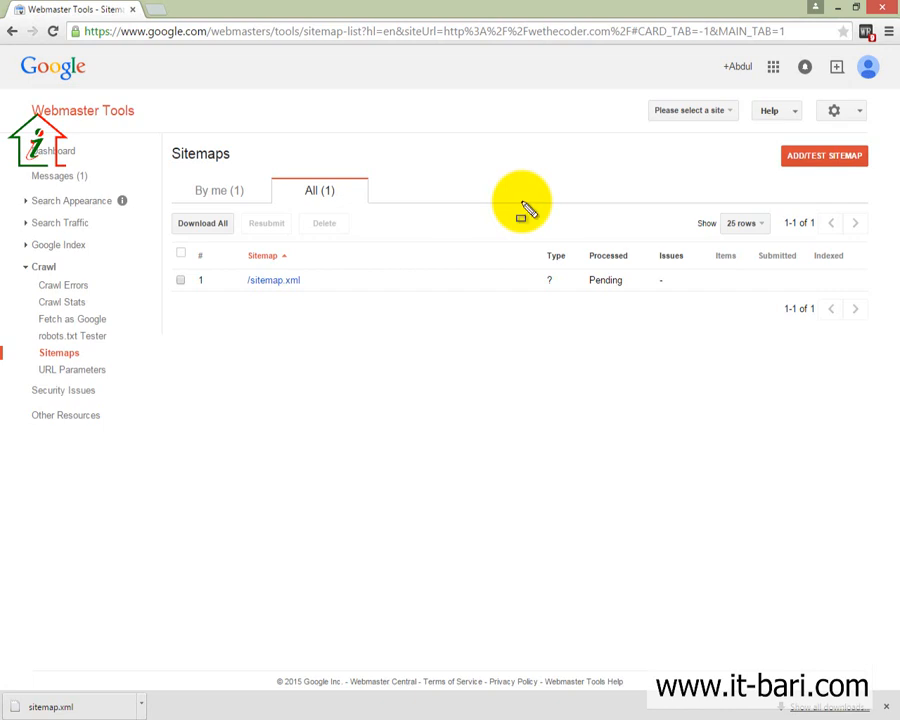
# - Examine the /sitemap.xml entry's processing status and its Submitted and Indexed columns
pyautogui.moveTo(168, 258)
pyautogui.mouseDown()
pyautogui.moveTo(734, 358)
pyautogui.moveTo(890, 330)
pyautogui.mouseUp()
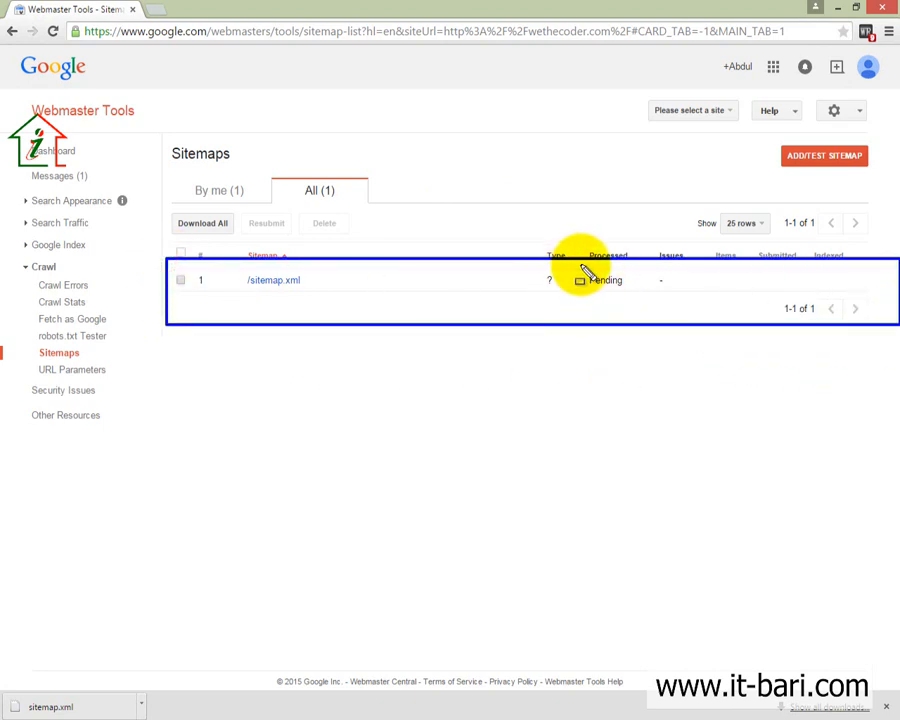
pyautogui.moveTo(580, 265); pyautogui.dragTo(634, 297)
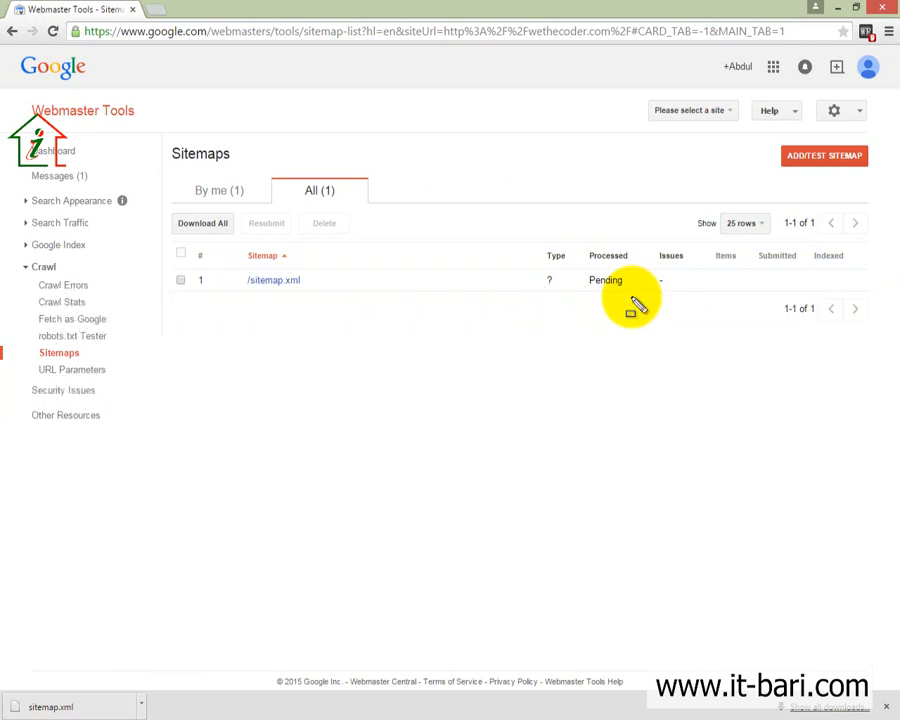
pyautogui.moveTo(701, 241)
pyautogui.mouseDown()
pyautogui.moveTo(846, 320)
pyautogui.moveTo(880, 298)
pyautogui.moveTo(882, 314)
pyautogui.mouseUp()
pyautogui.moveTo(755, 262); pyautogui.dragTo(810, 303)
pyautogui.press('Escape')
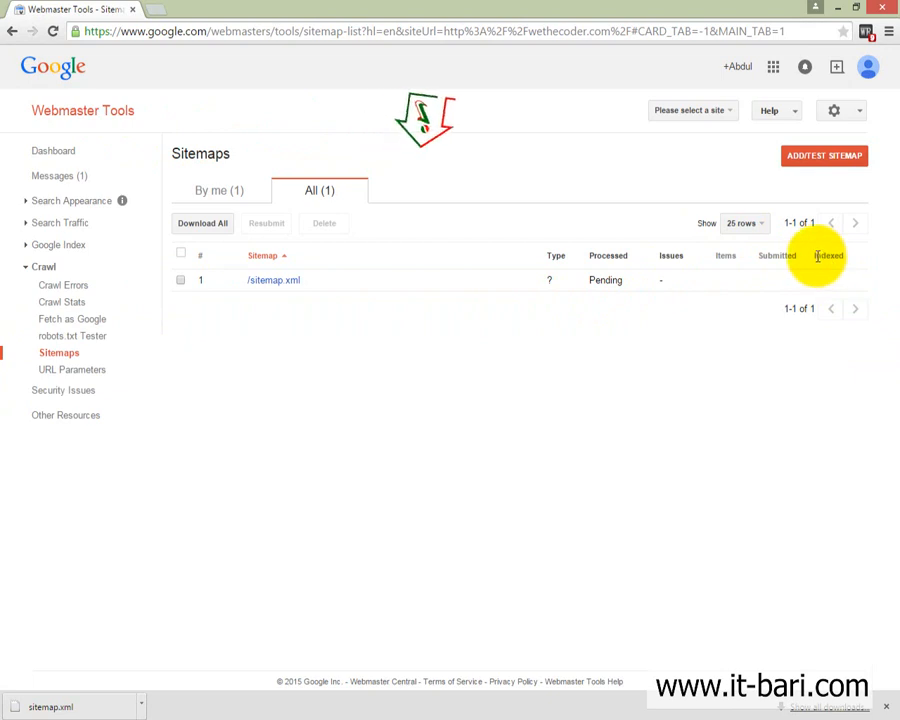
pyautogui.moveTo(813, 256); pyautogui.dragTo(846, 257)
pyautogui.click(847, 265)
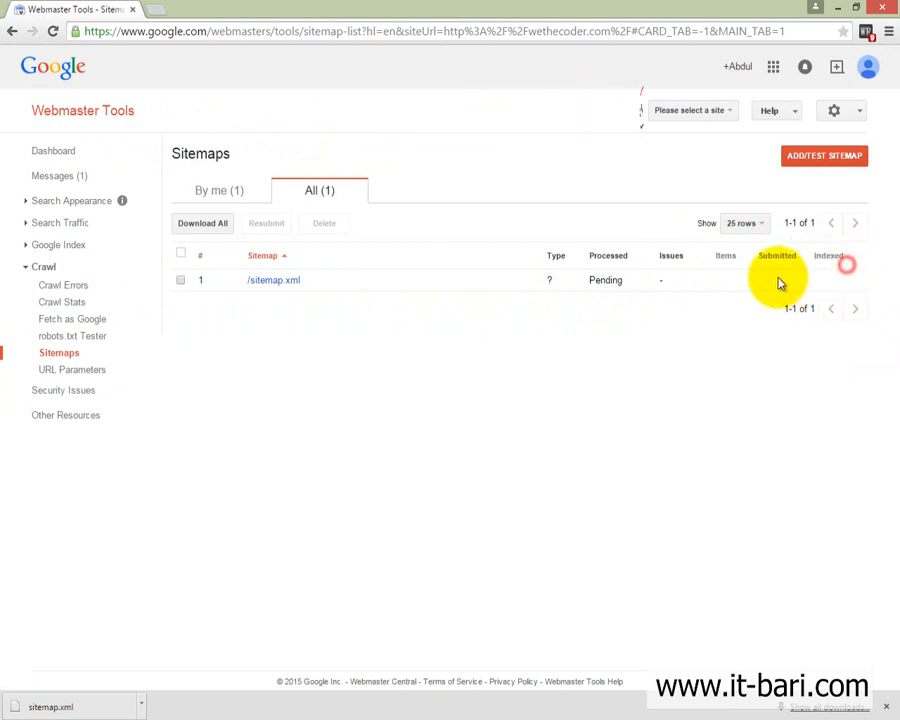
pyautogui.moveTo(758, 256); pyautogui.dragTo(847, 262)
pyautogui.click(846, 273)
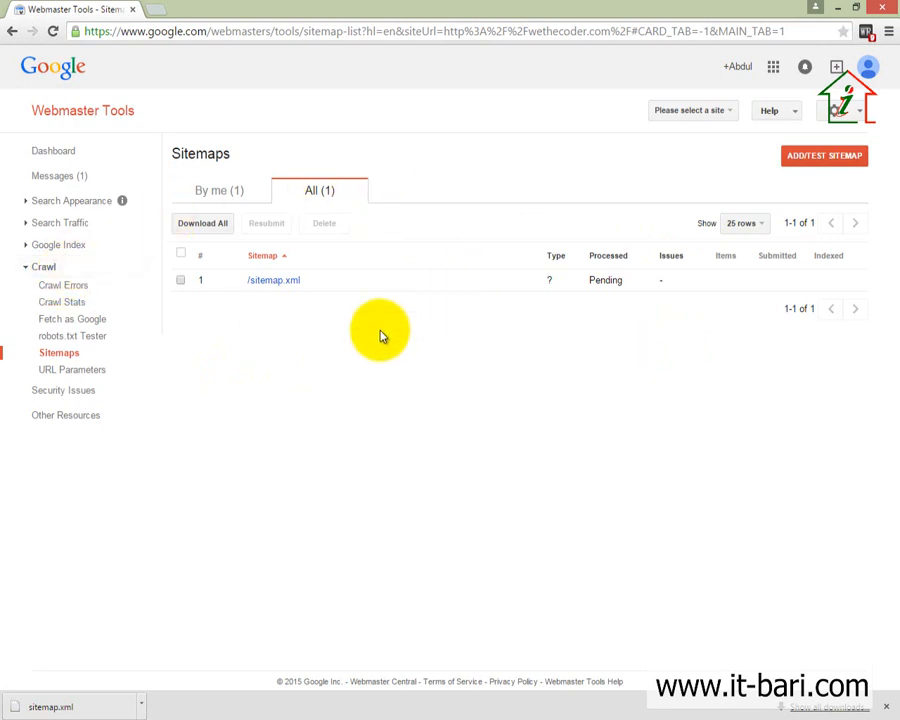
# - Show only the sitemaps submitted by this account and view the details of /sitemap.xml
pyautogui.click(215, 195)
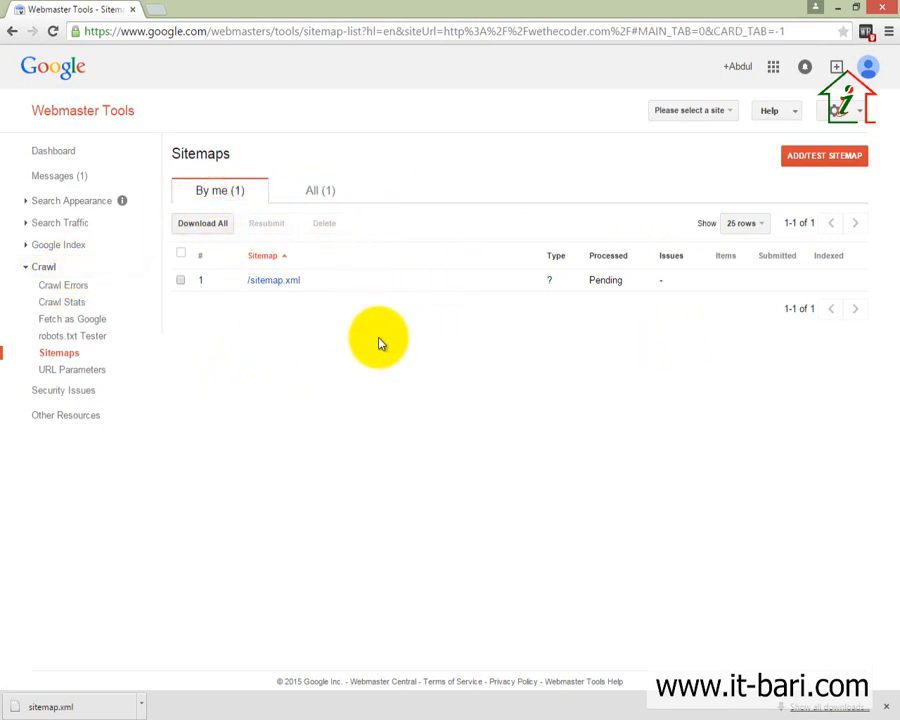
pyautogui.click(275, 282)
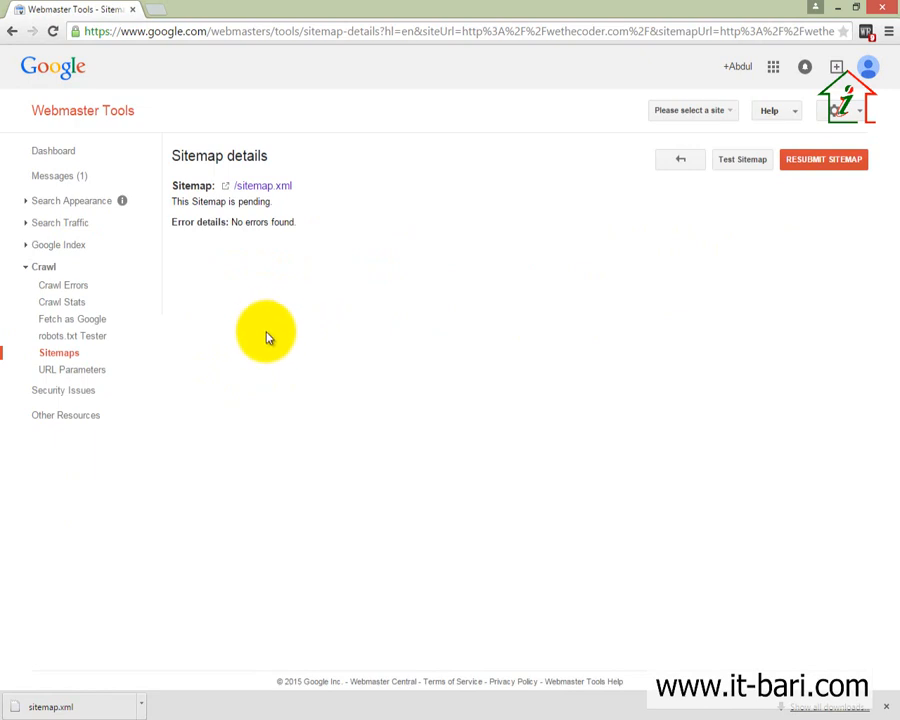
# - Return to the list of sites and open the sitemap list of qualitywebdesignbd.blogspot.com
pyautogui.click(107, 116)
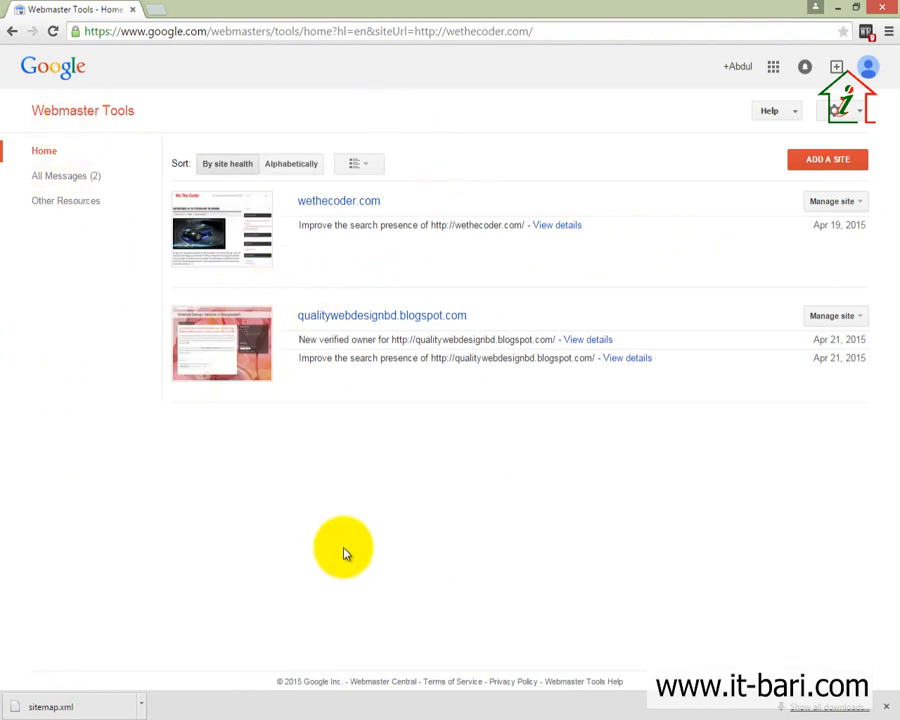
pyautogui.click(411, 318)
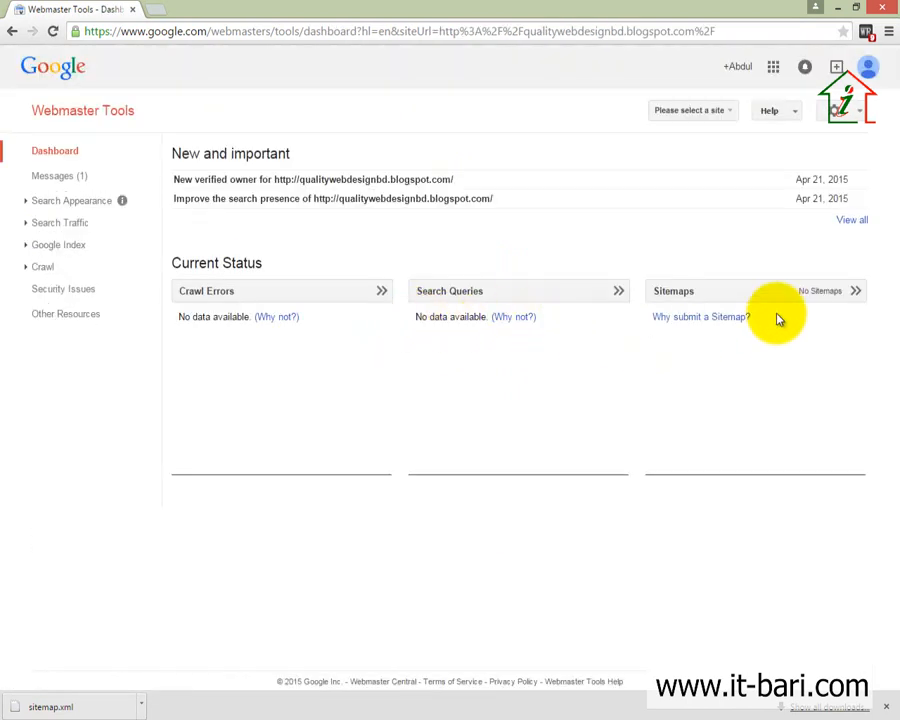
pyautogui.click(821, 298)
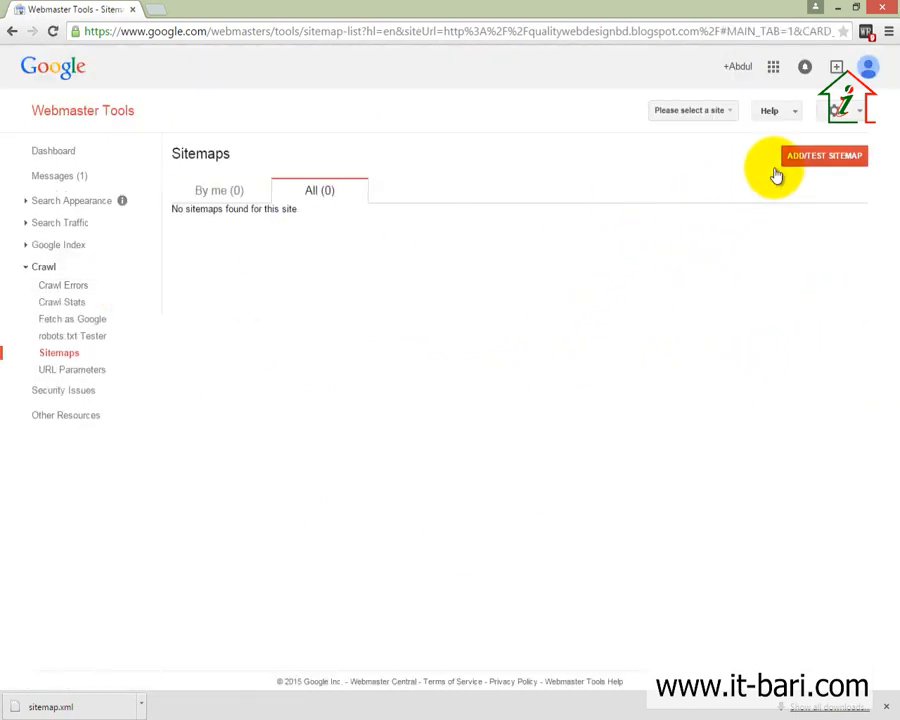
# - Submit sitemap.xml as the sitemap for qualitywebdesignbd.blogspot.com and refresh the list
pyautogui.click(815, 156)
pyautogui.click(750, 206)
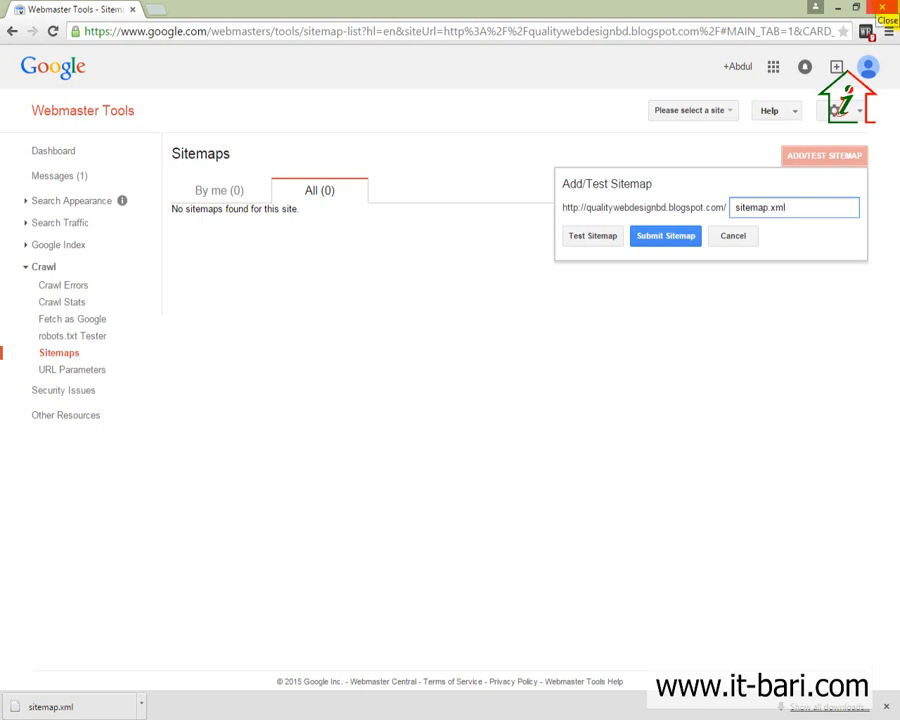
pyautogui.click(664, 240)
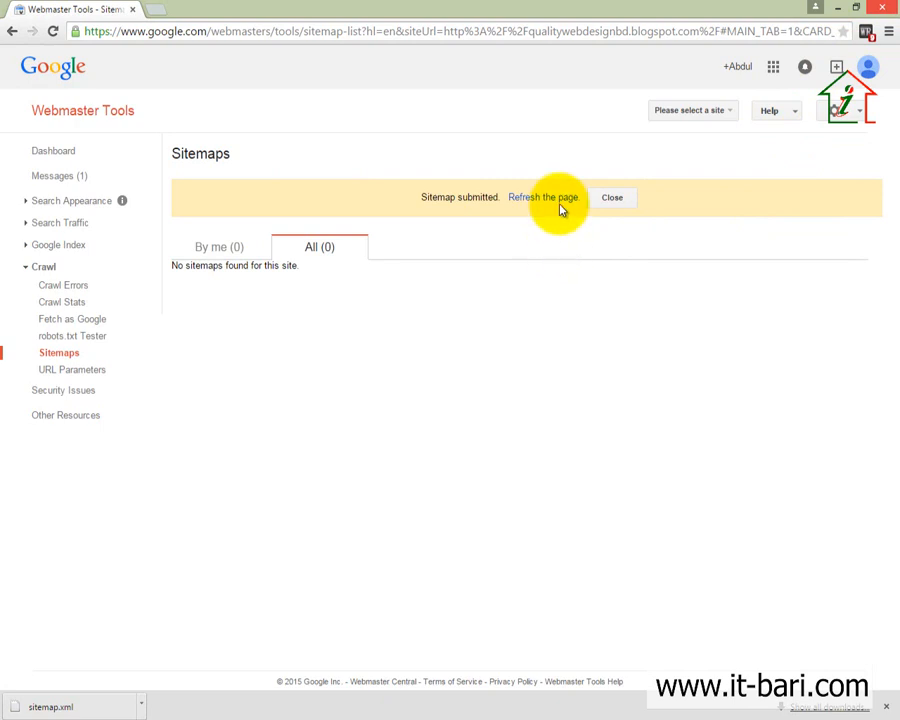
pyautogui.click(560, 208)
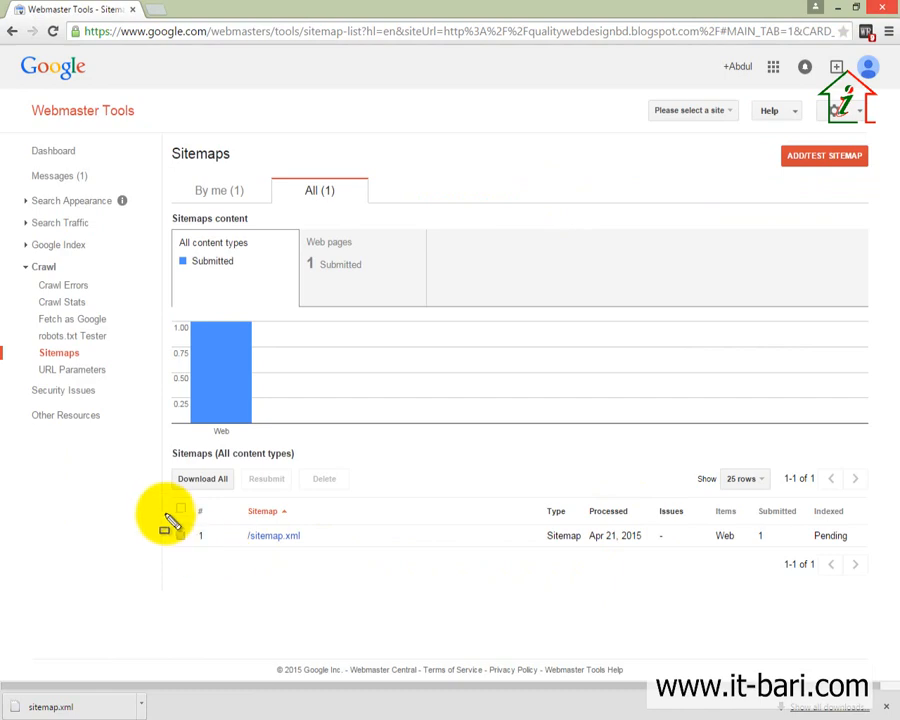
# - Examine the blog's /sitemap.xml row, comparing its Submitted and Indexed values
pyautogui.moveTo(163, 510)
pyautogui.mouseDown()
pyautogui.moveTo(744, 543)
pyautogui.moveTo(892, 566)
pyautogui.moveTo(882, 575)
pyautogui.mouseUp()
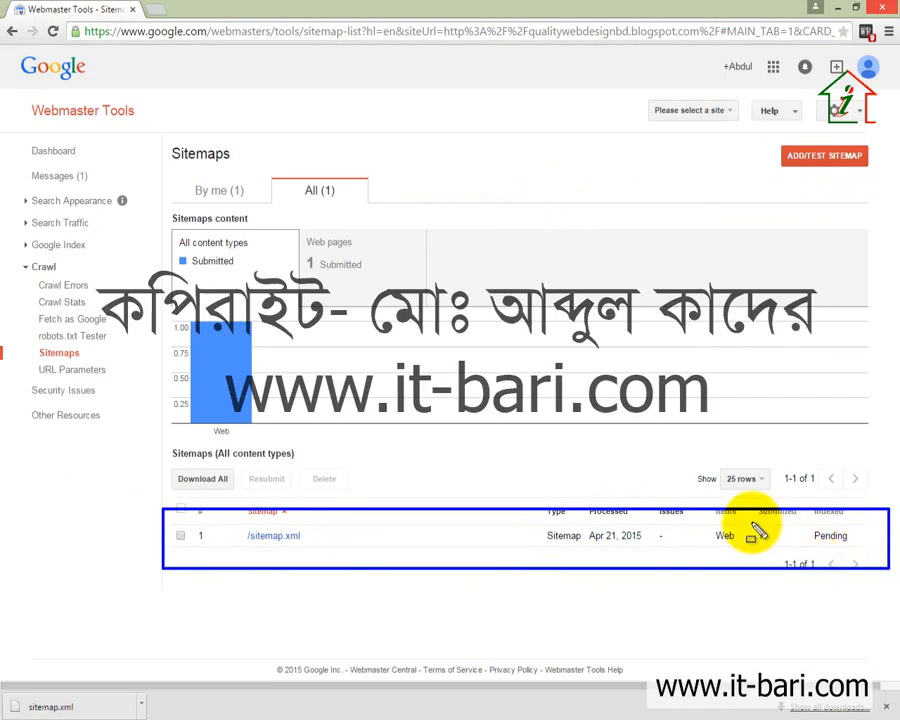
pyautogui.moveTo(746, 523); pyautogui.dragTo(784, 548)
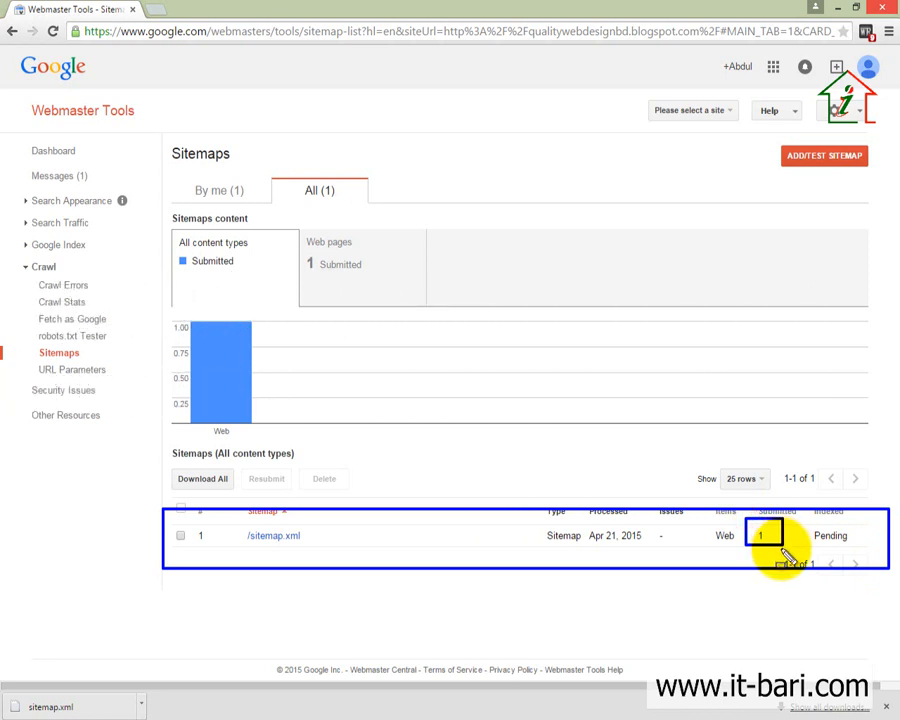
pyautogui.hotkey('ctrl', 'z')
pyautogui.hotkey('ctrl', 'z')
pyautogui.moveTo(788, 589); pyautogui.dragTo(800, 588)
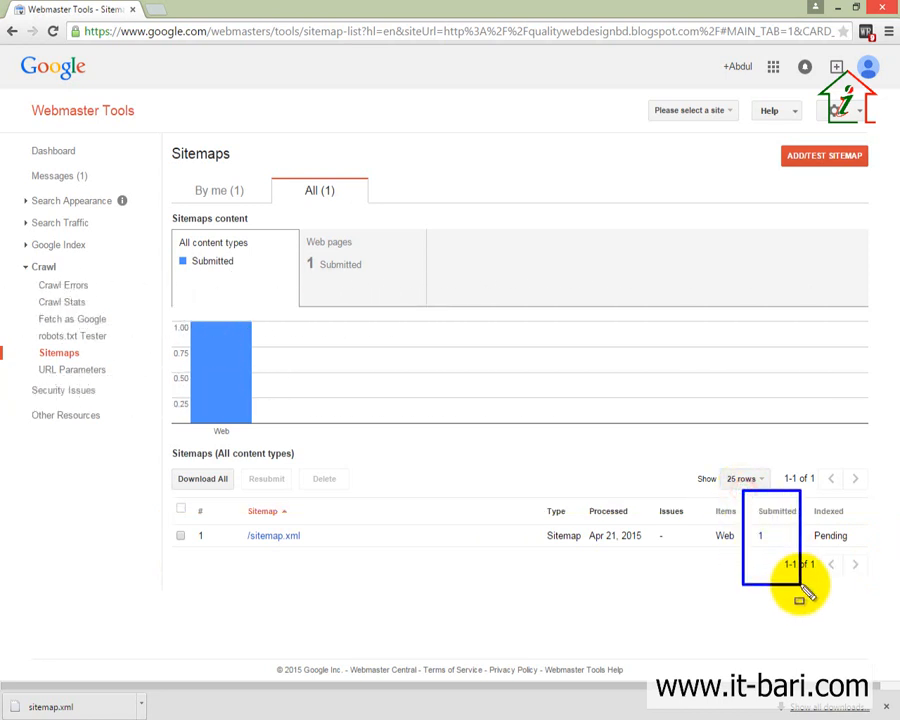
pyautogui.moveTo(808, 490)
pyautogui.mouseDown()
pyautogui.moveTo(866, 588)
pyautogui.moveTo(877, 587)
pyautogui.mouseUp()
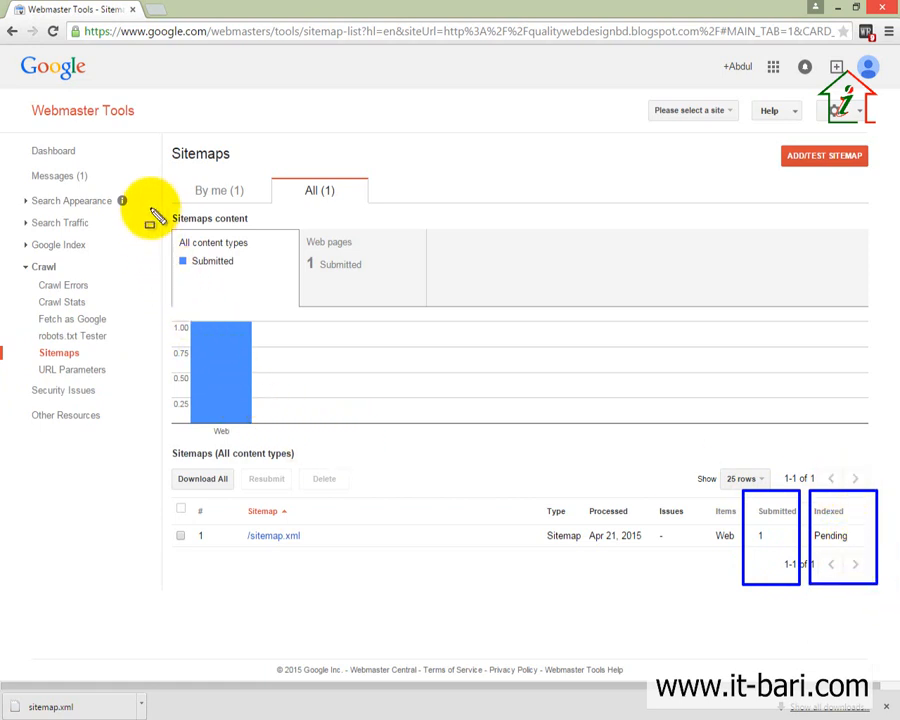
# - Examine the Sitemaps content chart, including the sections for all content types and web pages
pyautogui.moveTo(152, 210)
pyautogui.mouseDown()
pyautogui.moveTo(631, 428)
pyautogui.moveTo(893, 443)
pyautogui.mouseUp()
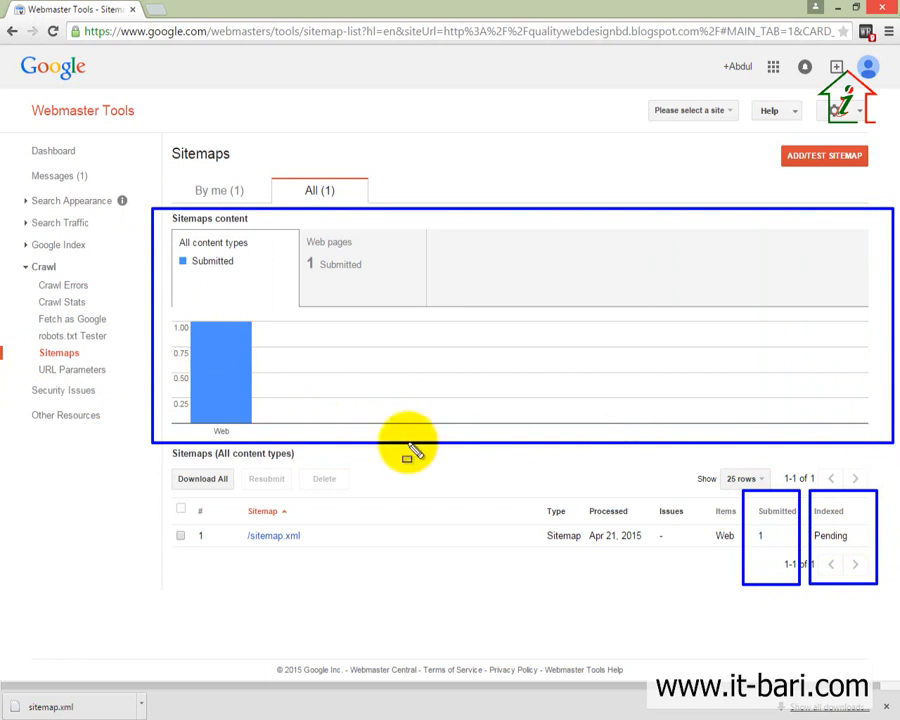
pyautogui.moveTo(168, 220); pyautogui.dragTo(183, 268)
pyautogui.moveTo(211, 351); pyautogui.dragTo(296, 432)
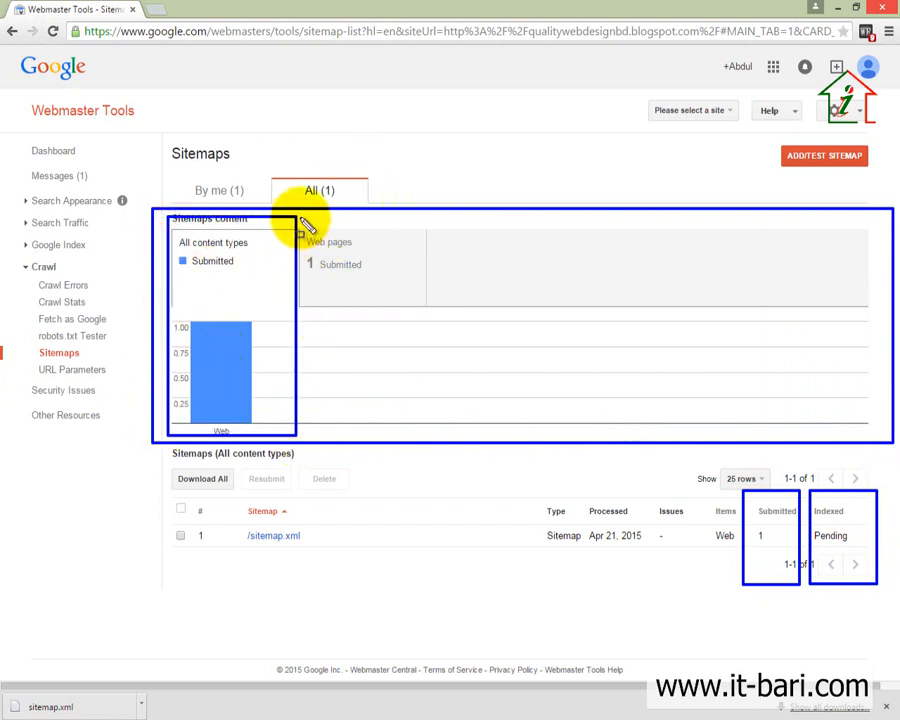
pyautogui.moveTo(300, 220)
pyautogui.mouseDown()
pyautogui.moveTo(378, 346)
pyautogui.moveTo(476, 434)
pyautogui.mouseUp()
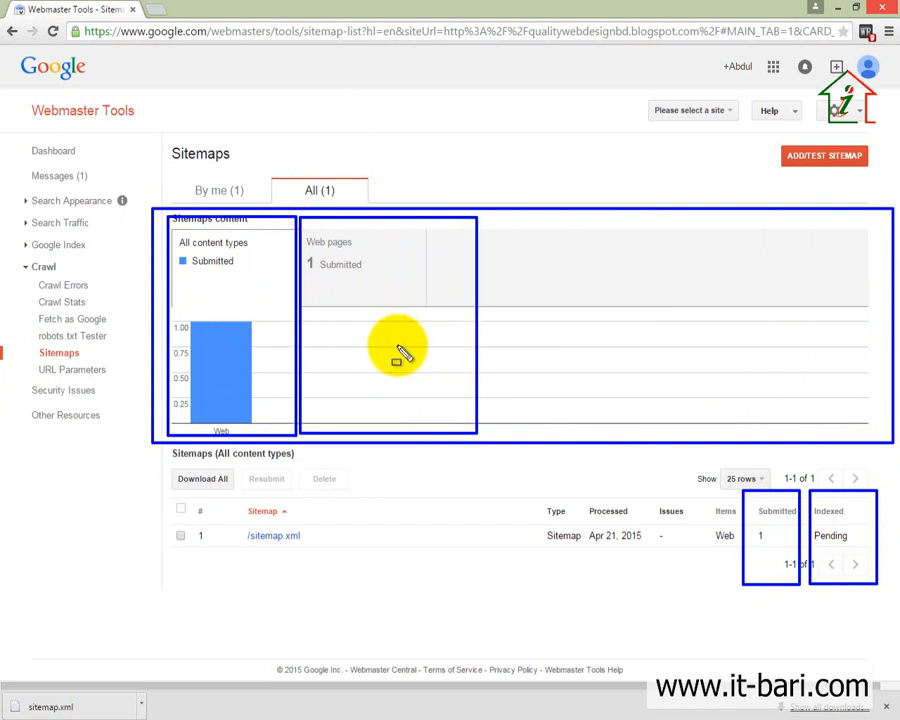
pyautogui.hotkey('ctrl', 'z')
pyautogui.hotkey('ctrl', 'z')
pyautogui.hotkey('ctrl', 'z')
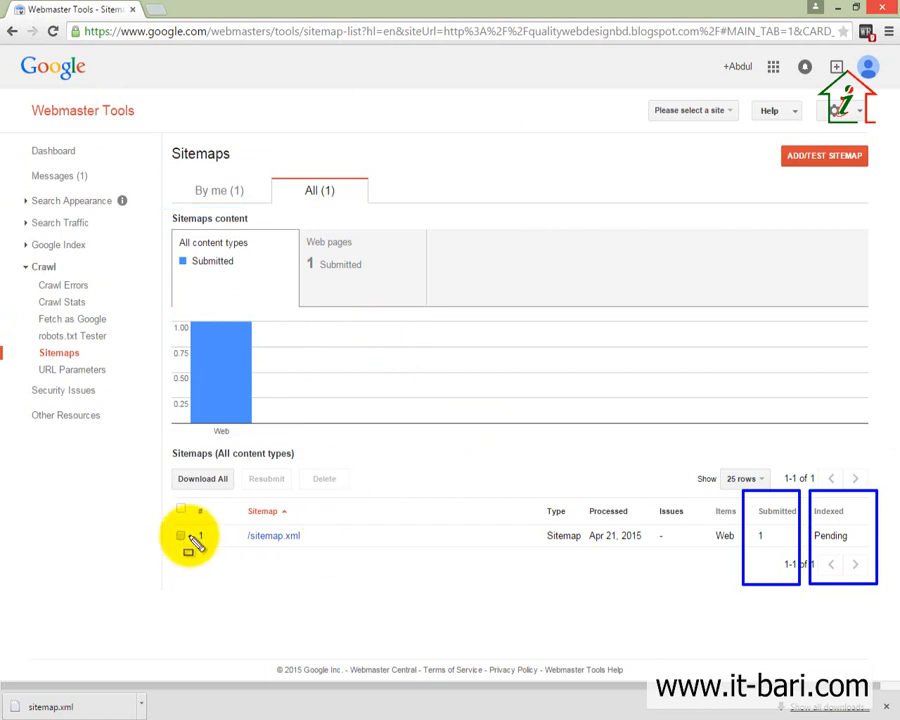
pyautogui.press('Escape')
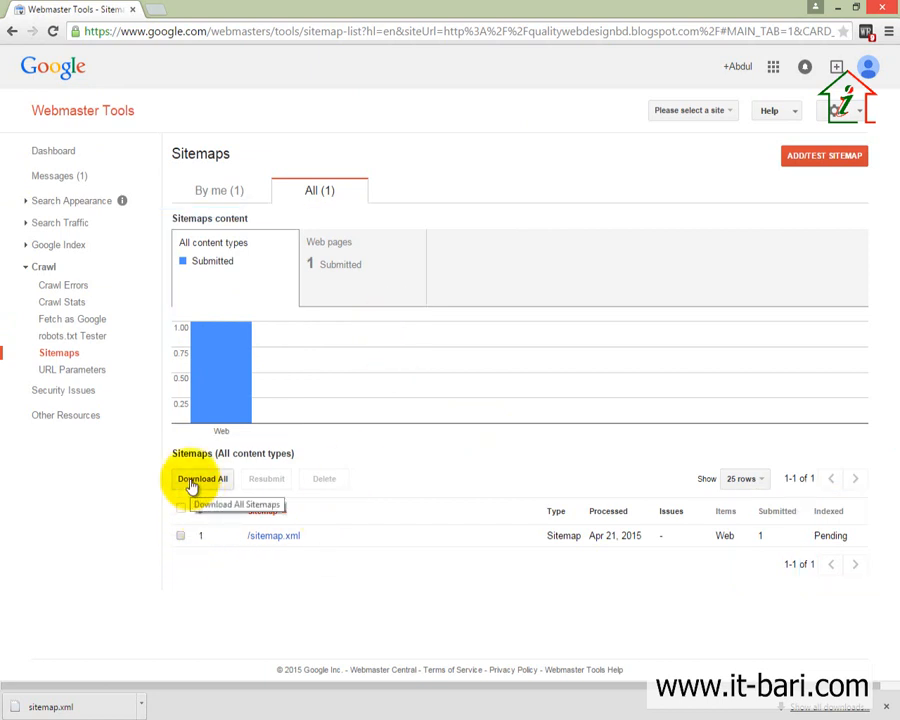